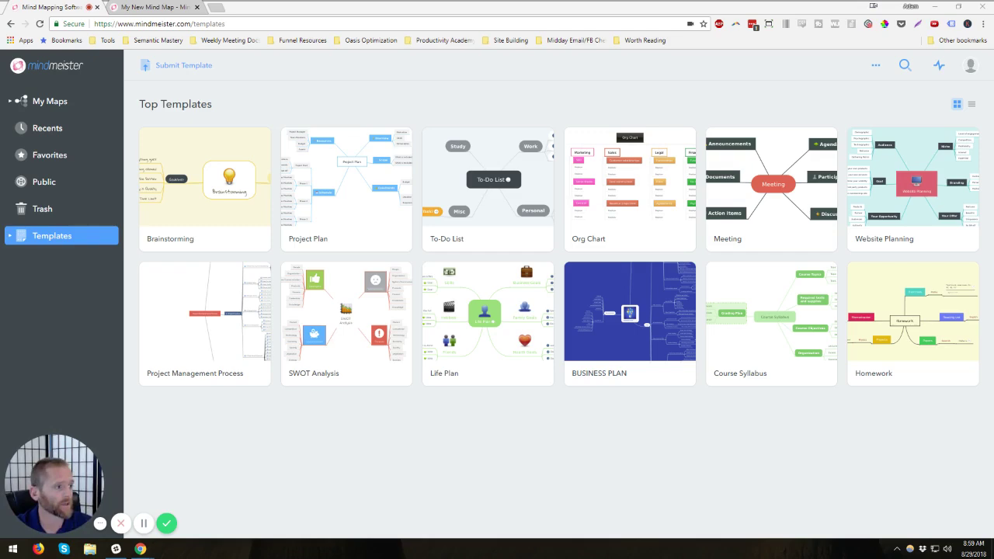
Open the MindMeister pricing page in the other browser window and compare the Basic, Personal, Pro and Business plans' prices and features
{"action": "mouse_move", "coordinate": [139, 548]}
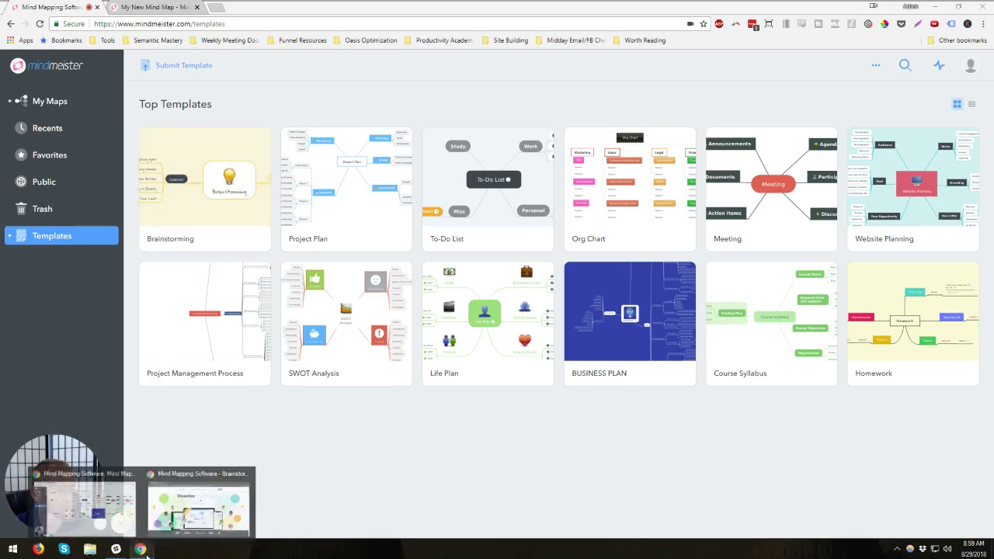
{"action": "left_click", "coordinate": [171, 522]}
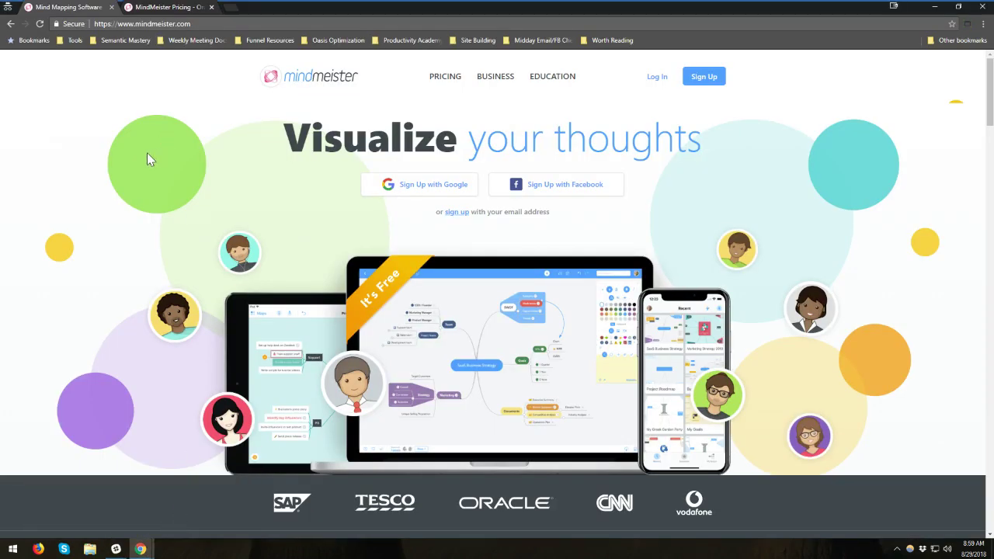
{"action": "left_click", "coordinate": [172, 8]}
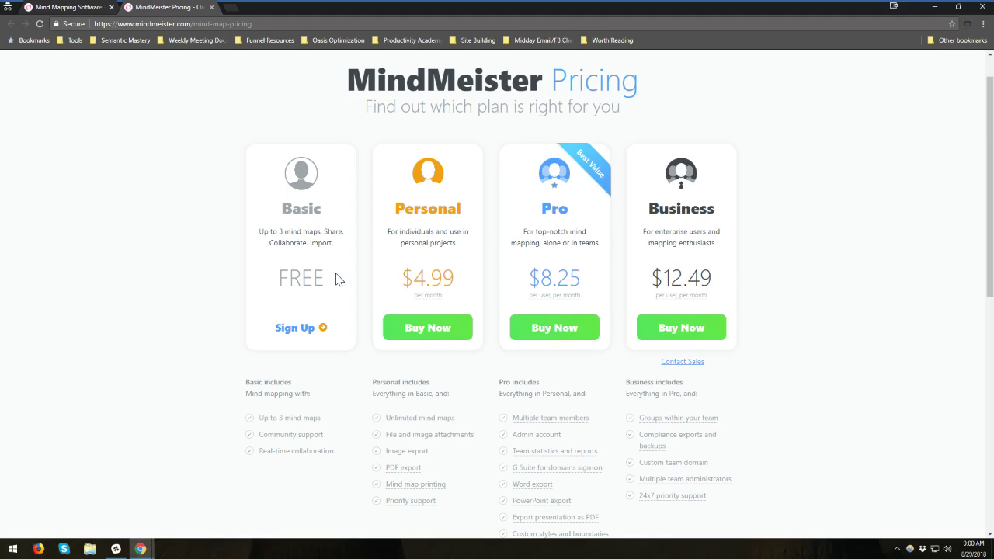
{"action": "scroll", "coordinate": [288, 272], "scroll_direction": "down", "scroll_amount": 1}
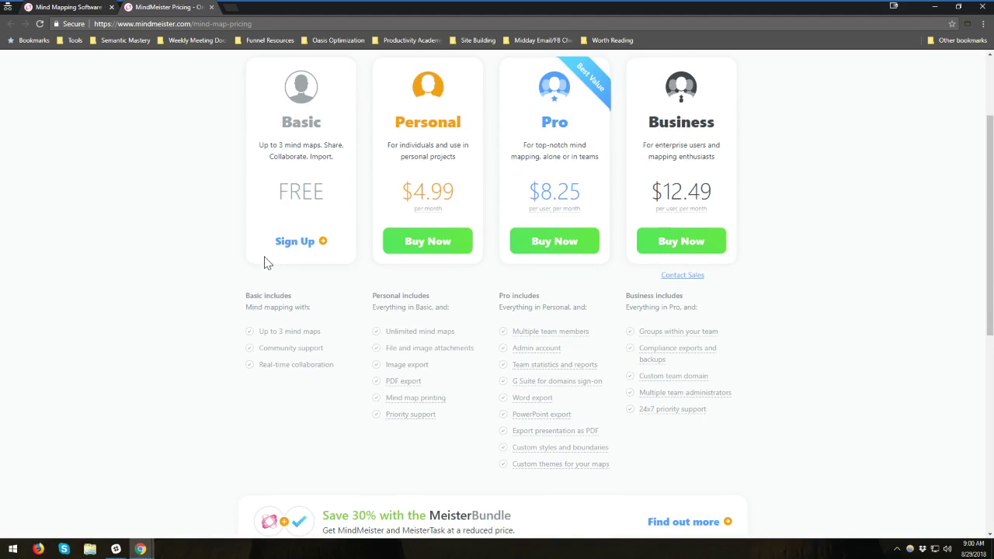
{"action": "scroll", "coordinate": [267, 264], "scroll_direction": "up", "scroll_amount": 1}
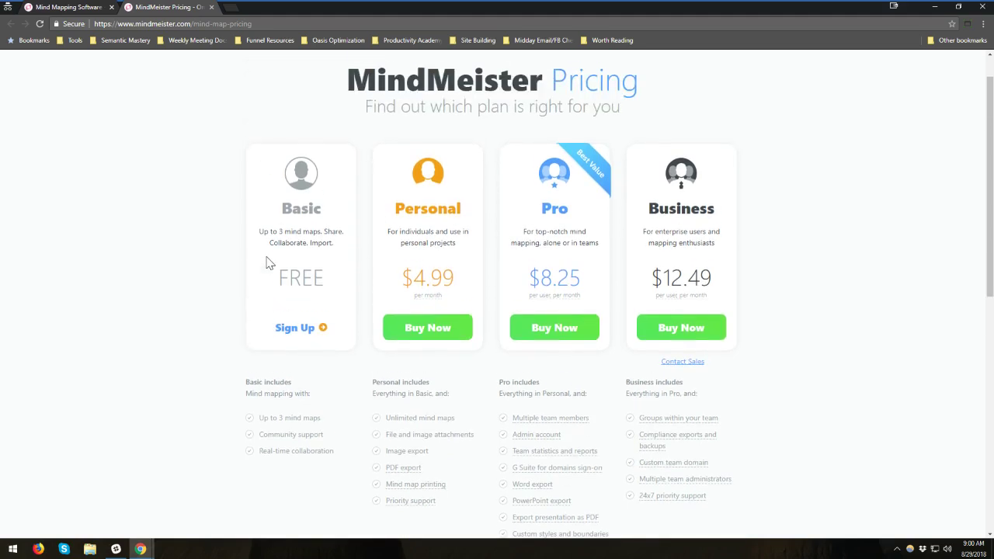
{"action": "scroll", "coordinate": [266, 264], "scroll_direction": "down", "scroll_amount": 1}
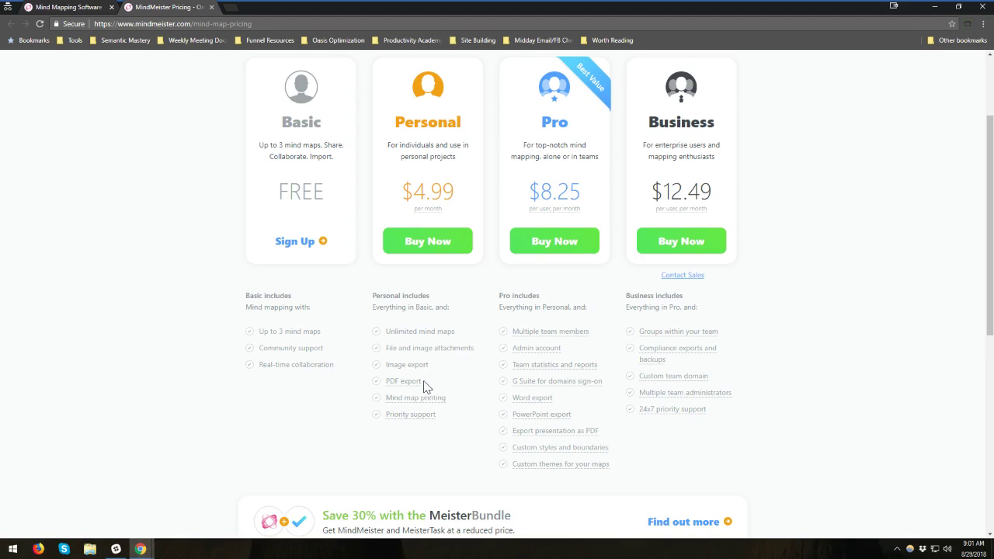
{"action": "scroll", "coordinate": [471, 399], "scroll_direction": "down", "scroll_amount": 1}
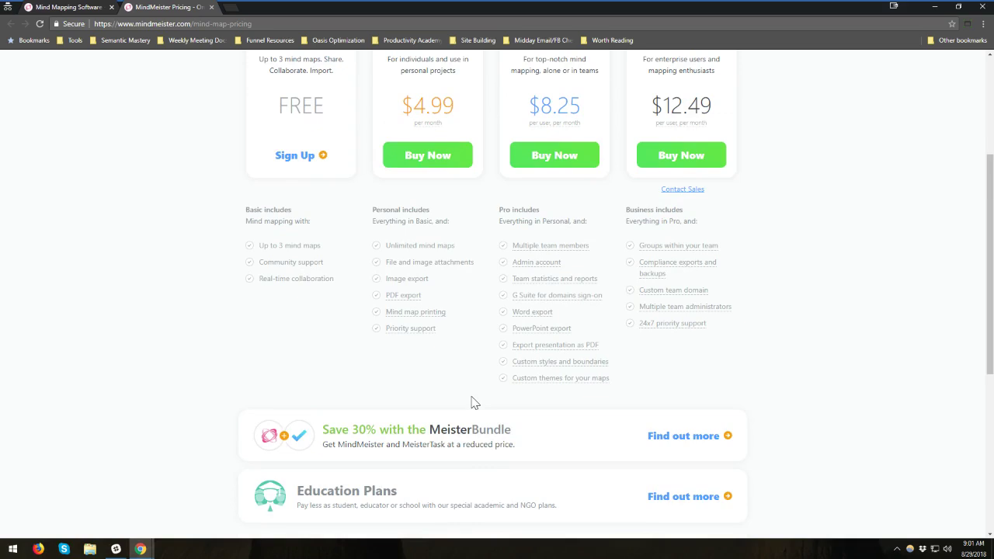
{"action": "mouse_move", "coordinate": [522, 303]}
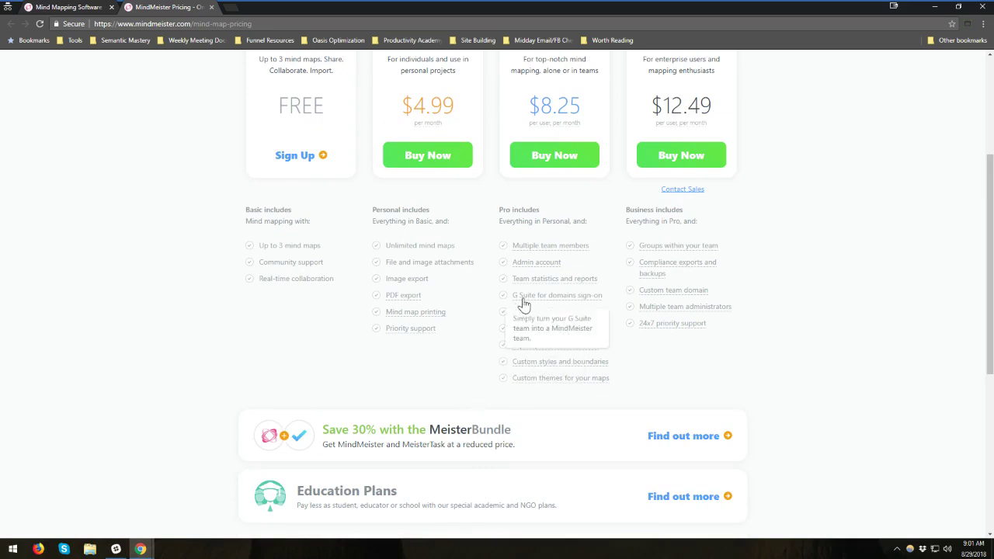
{"action": "scroll", "coordinate": [484, 341], "scroll_direction": "up", "scroll_amount": 1}
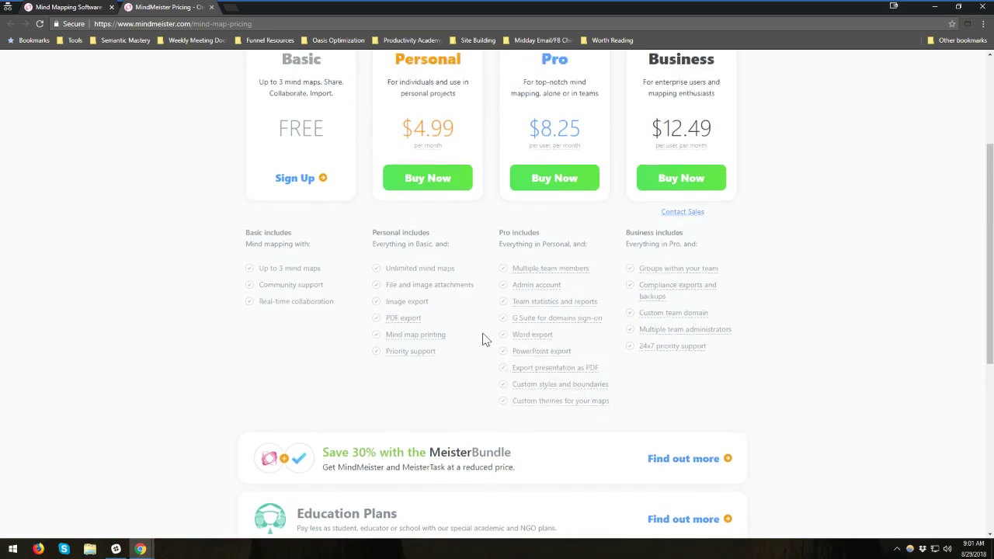
{"action": "scroll", "coordinate": [484, 337], "scroll_direction": "down", "scroll_amount": 1}
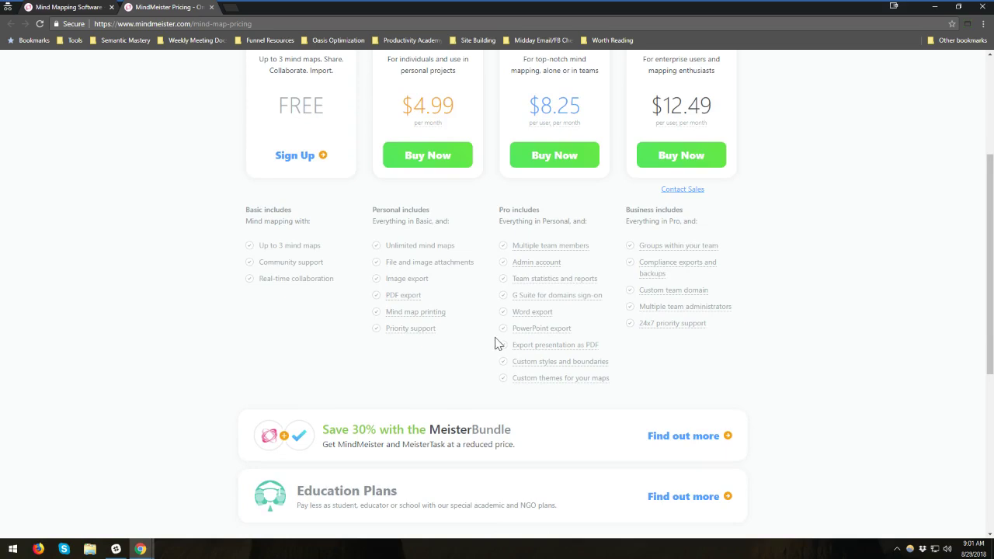
{"action": "mouse_move", "coordinate": [533, 335]}
{"action": "scroll", "coordinate": [531, 334], "scroll_direction": "up", "scroll_amount": 1}
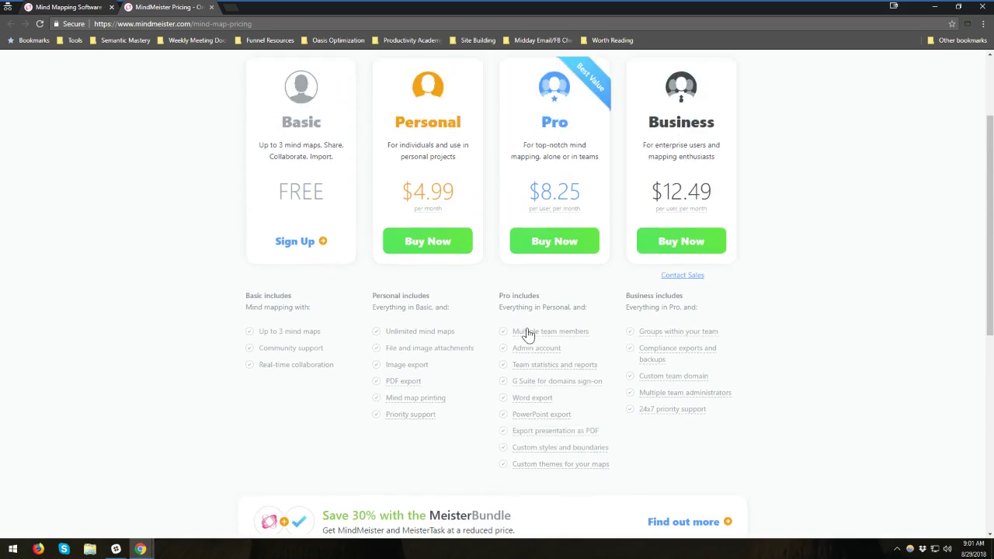
{"action": "scroll", "coordinate": [526, 333], "scroll_direction": "down", "scroll_amount": 2}
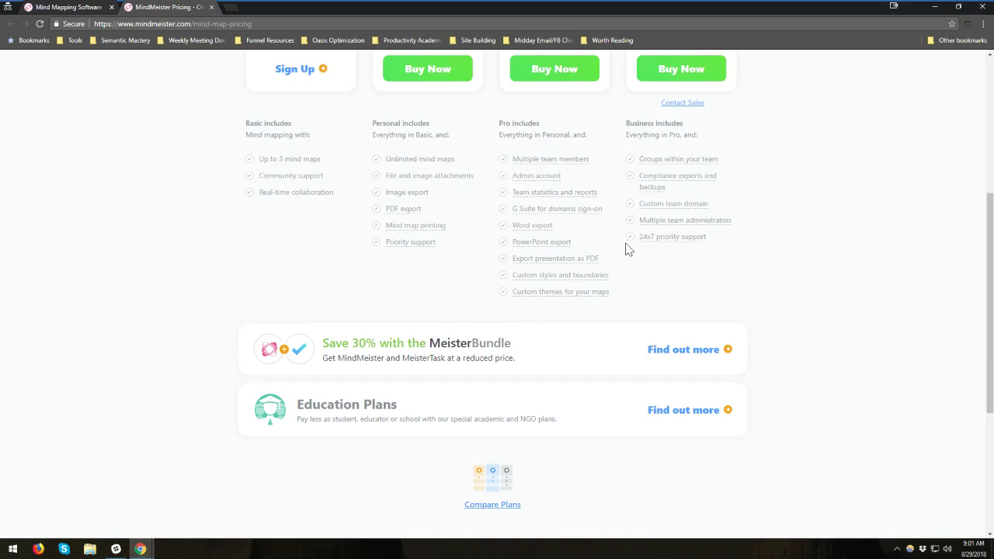
{"action": "scroll", "coordinate": [626, 246], "scroll_direction": "up", "scroll_amount": 1}
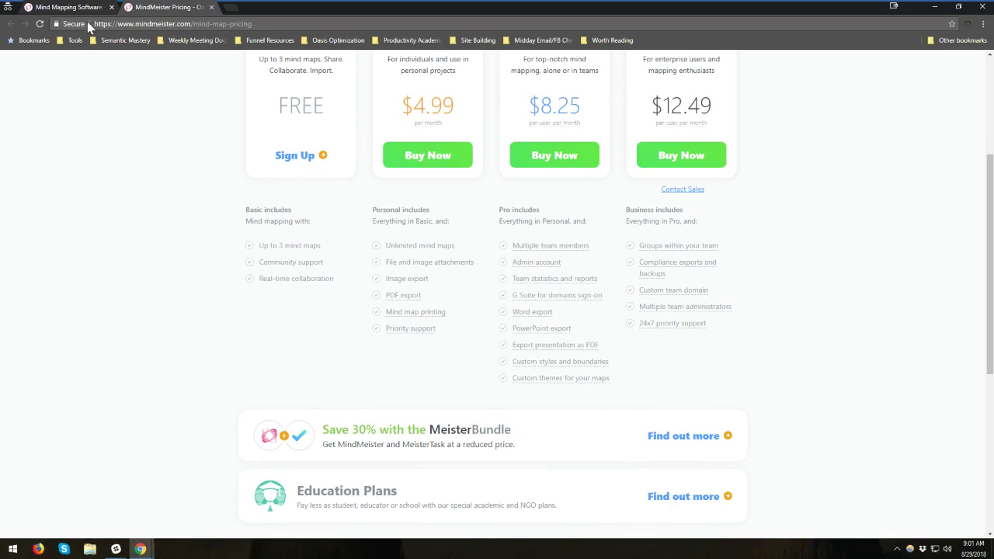
Return to the blank My New Mind Map in the first browser window and rename its central topic to Test Map
{"action": "mouse_move", "coordinate": [136, 543]}
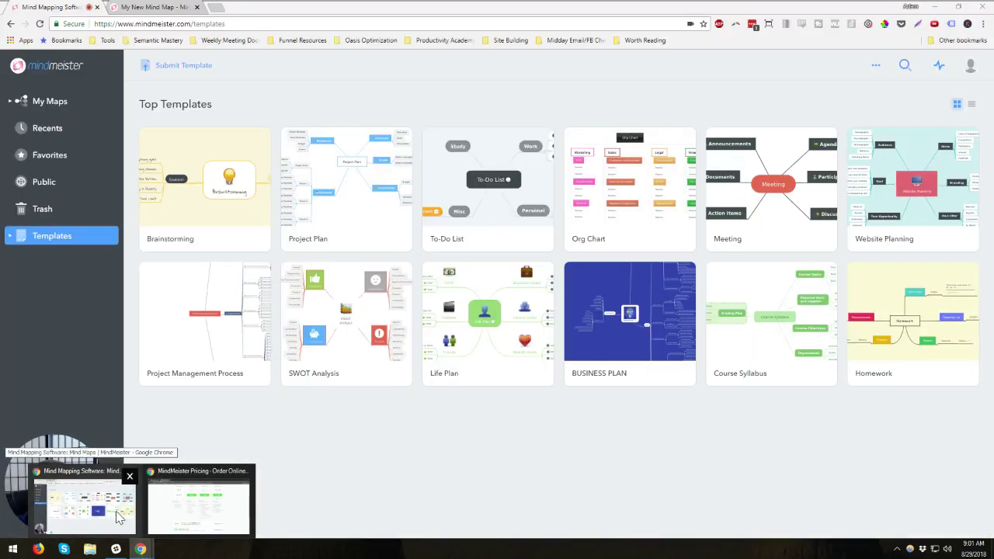
{"action": "left_click", "coordinate": [118, 516]}
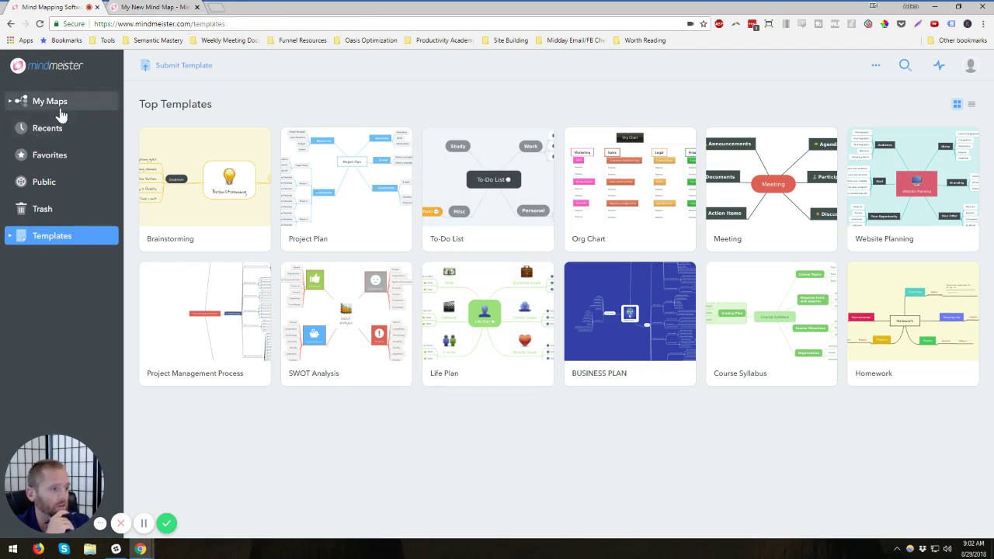
{"action": "key", "text": "ctrl+Tab"}
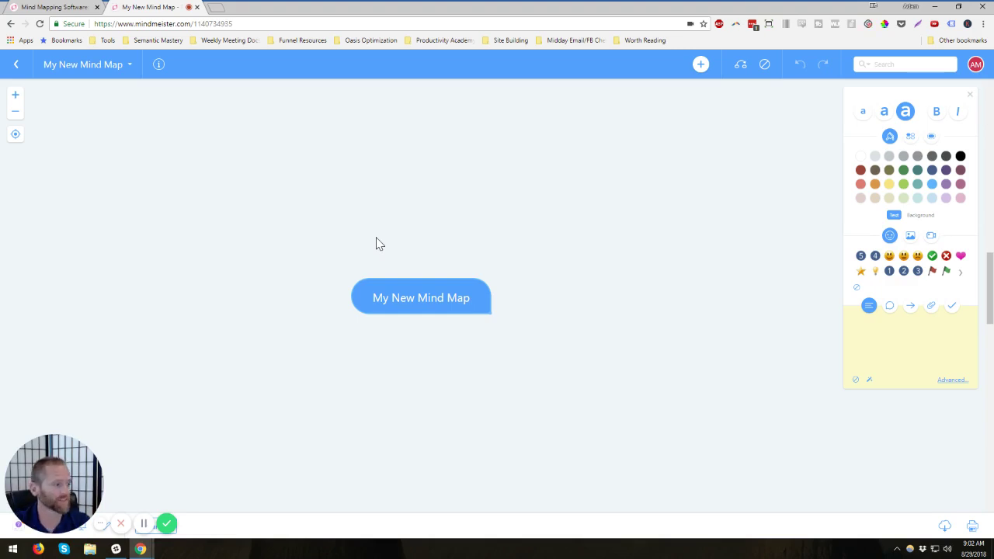
{"action": "left_click", "coordinate": [439, 297]}
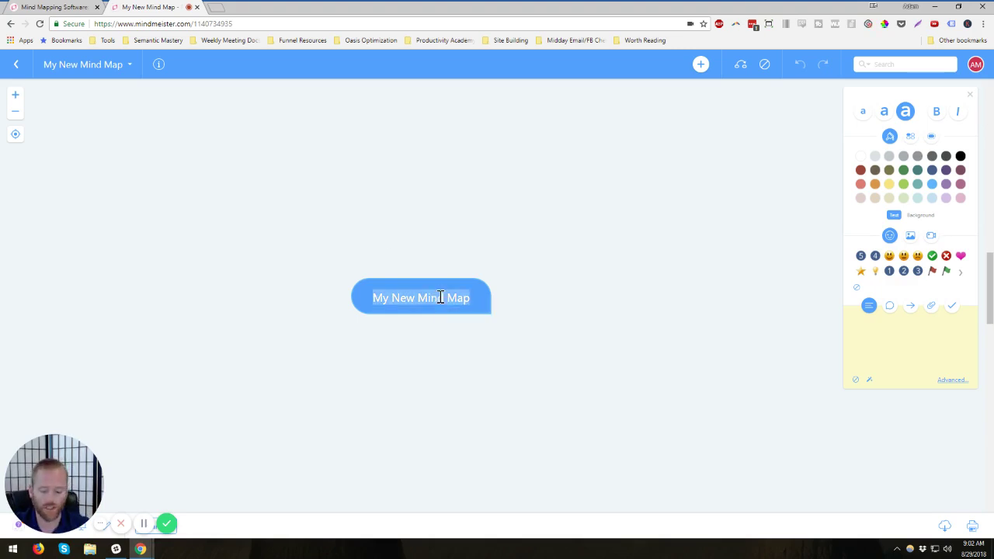
{"action": "type", "text": "Test Map"}
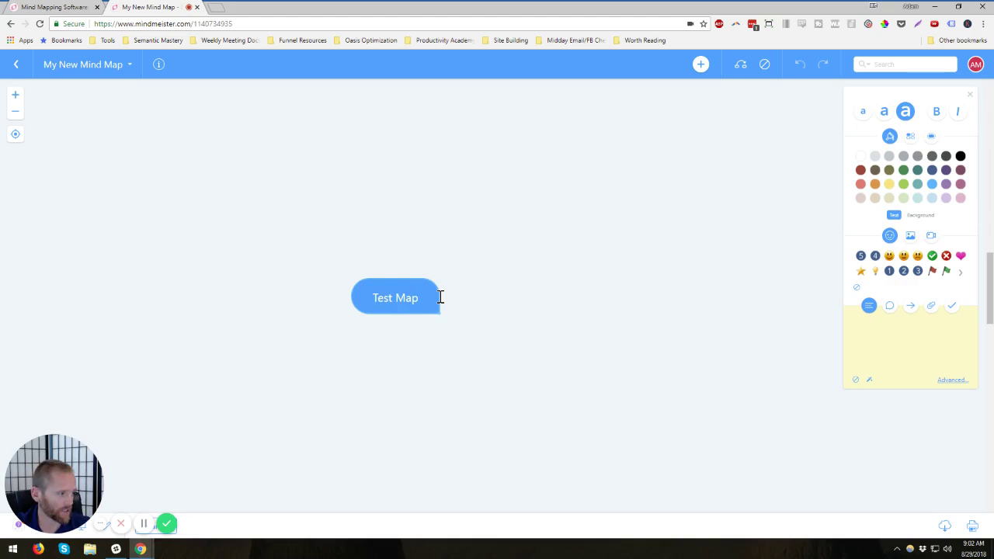
{"action": "key", "text": "Return"}
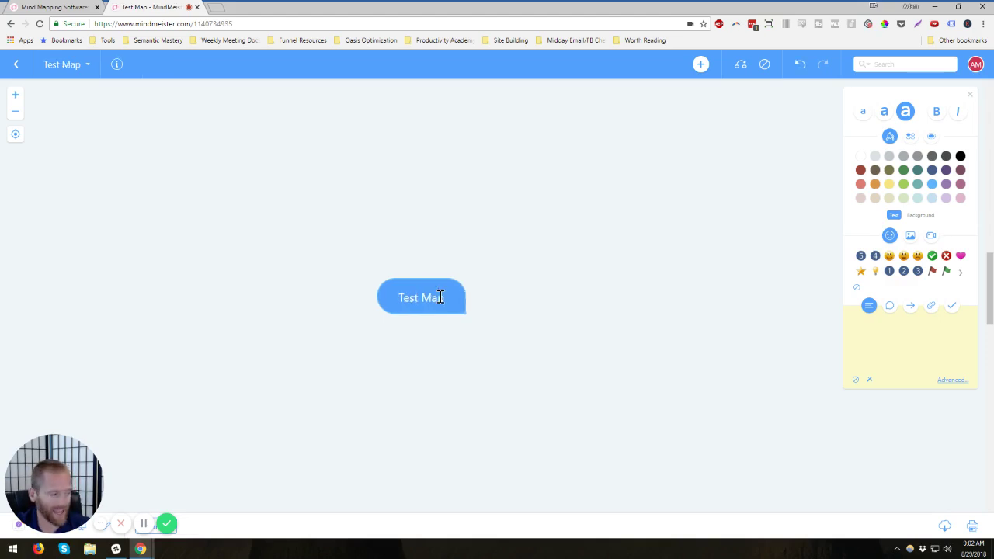
Add a topic named Node 1 to the central topic and give it three subtopics named 1, 2 and 3
{"action": "key", "text": "Tab"}
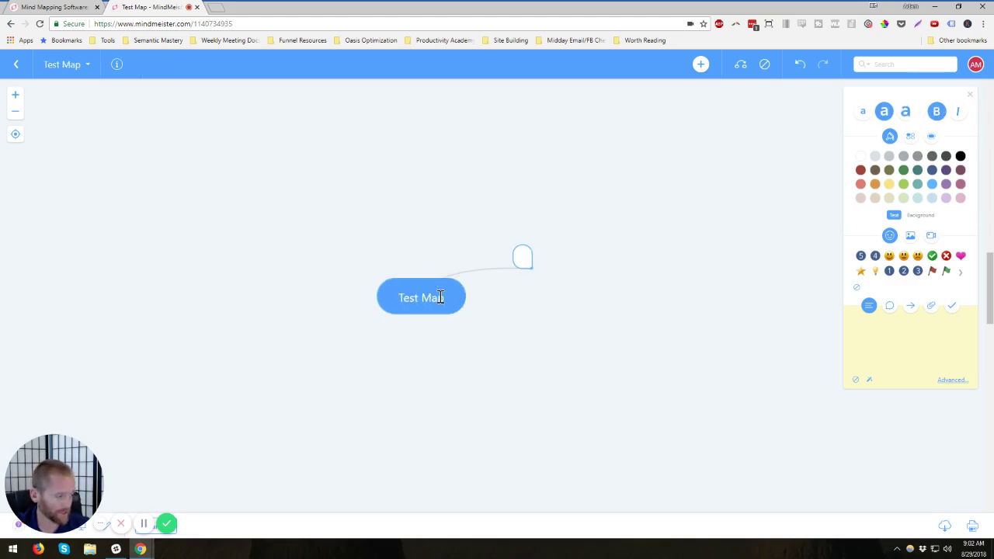
{"action": "type", "text": "Node 1"}
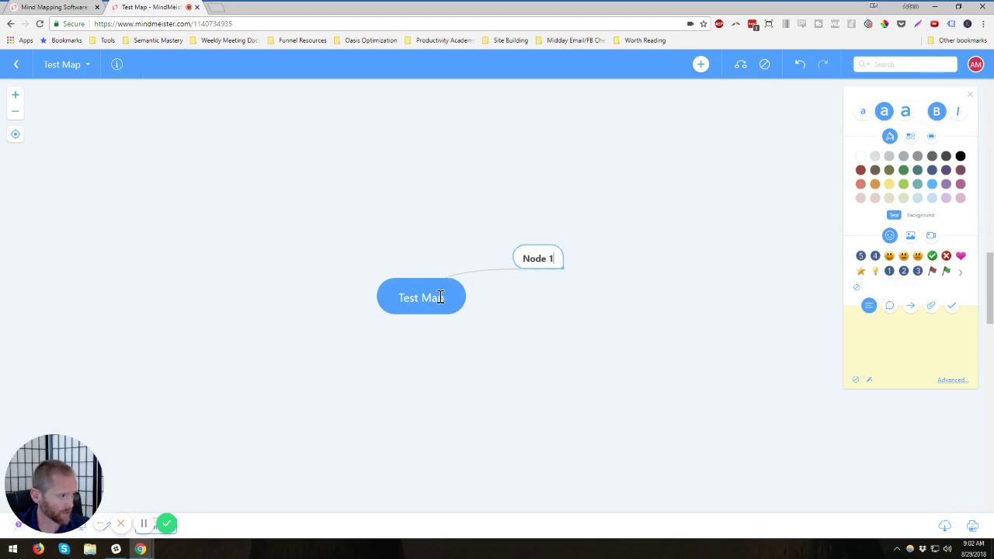
{"action": "key", "text": "Tab"}
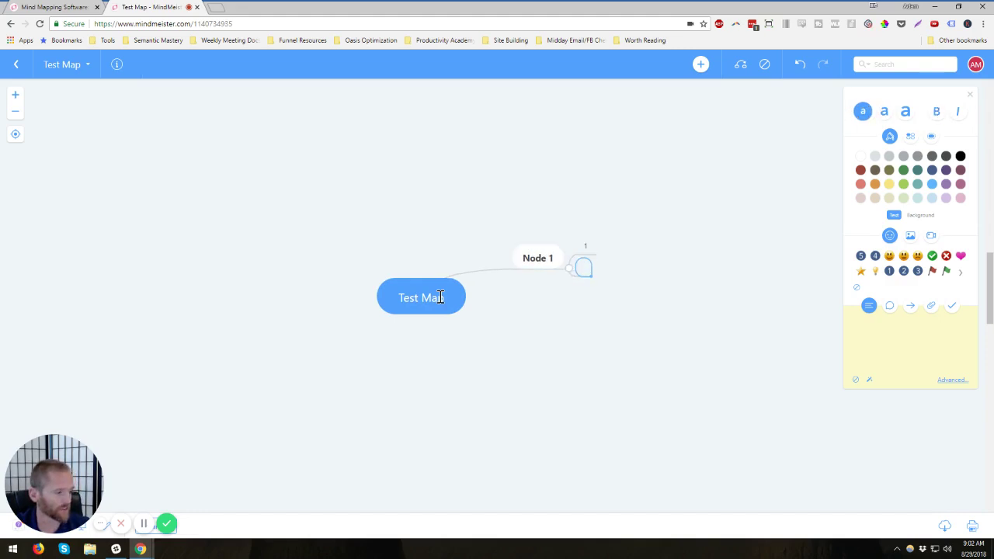
{"action": "key", "text": "Return"}
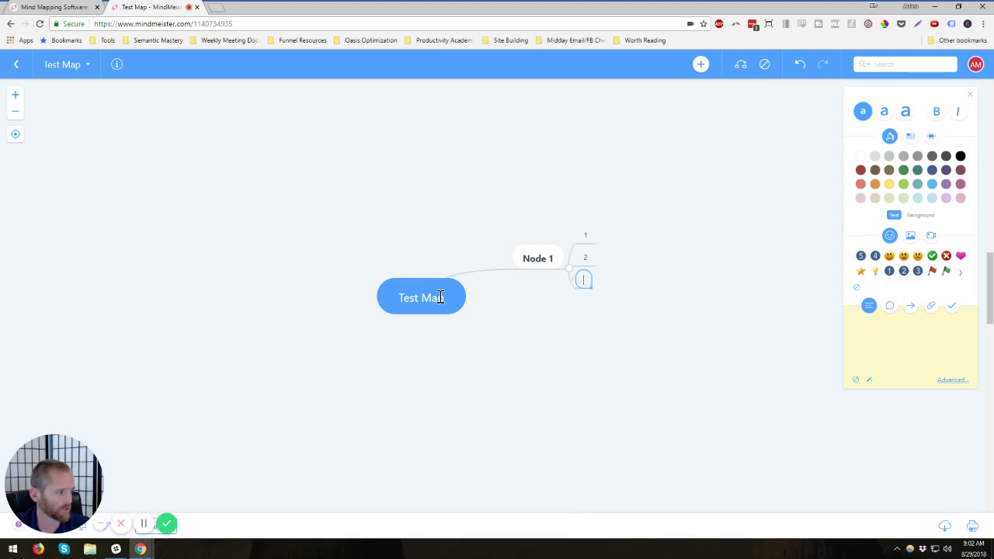
{"action": "type", "text": "3"}
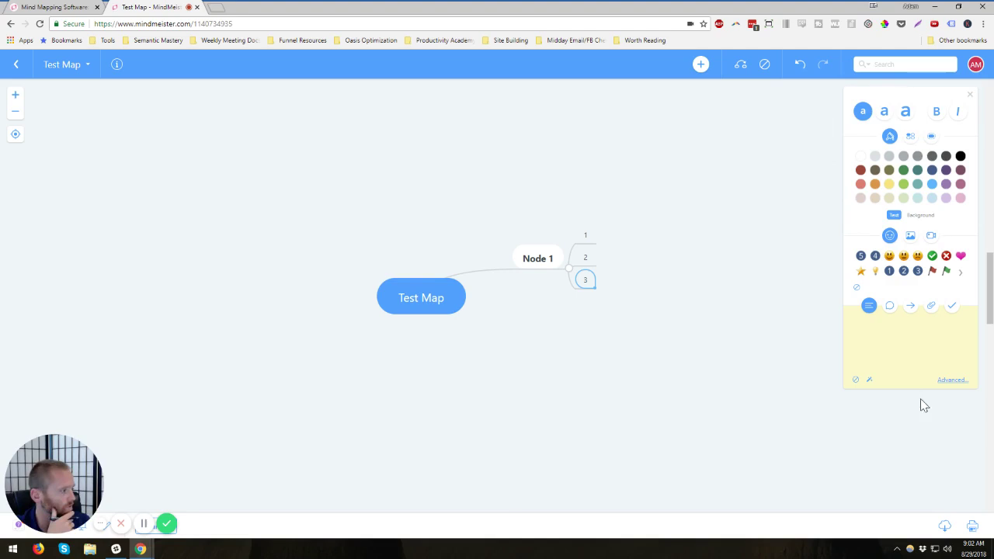
Format the Node 1 text as large, italic and dark red, and add the number 4 icon to the topic
{"action": "left_click", "coordinate": [540, 257]}
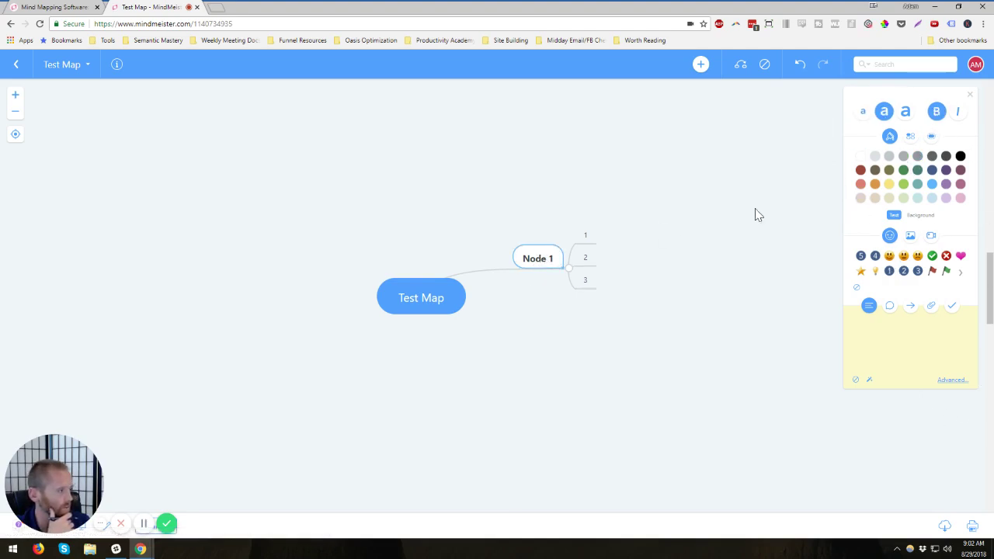
{"action": "left_click", "coordinate": [905, 114]}
{"action": "left_click", "coordinate": [883, 117]}
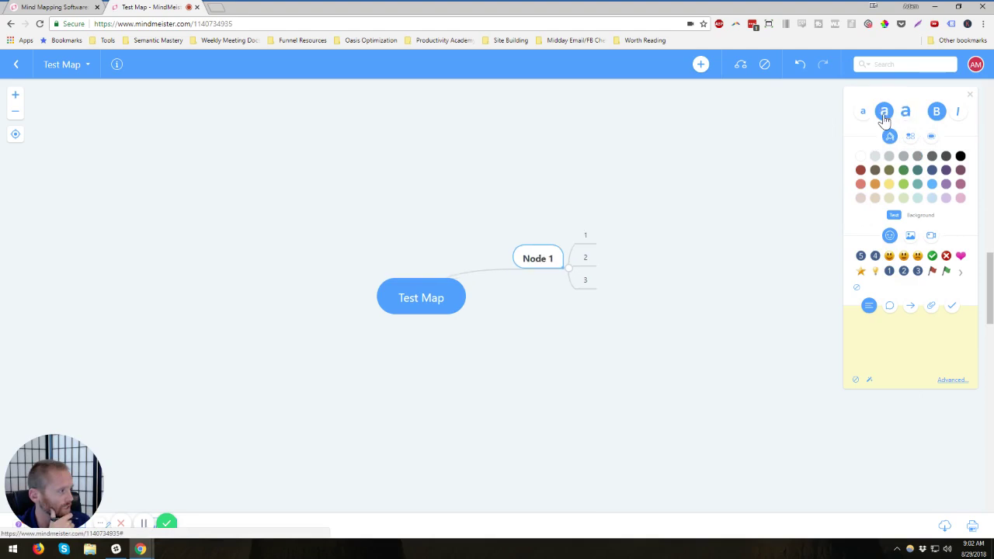
{"action": "left_click", "coordinate": [905, 115]}
{"action": "left_click", "coordinate": [960, 114]}
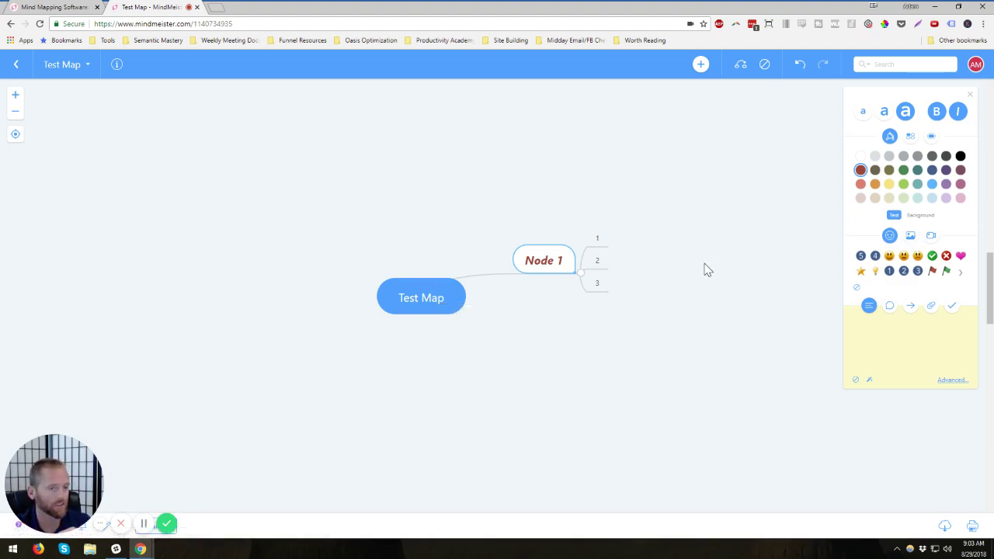
{"action": "left_click", "coordinate": [876, 256]}
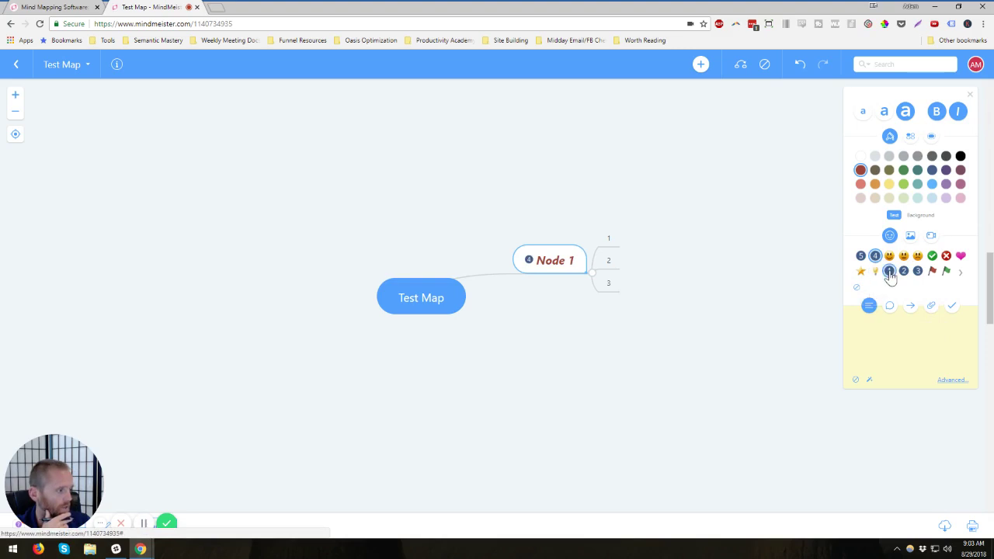
{"action": "left_click", "coordinate": [878, 258]}
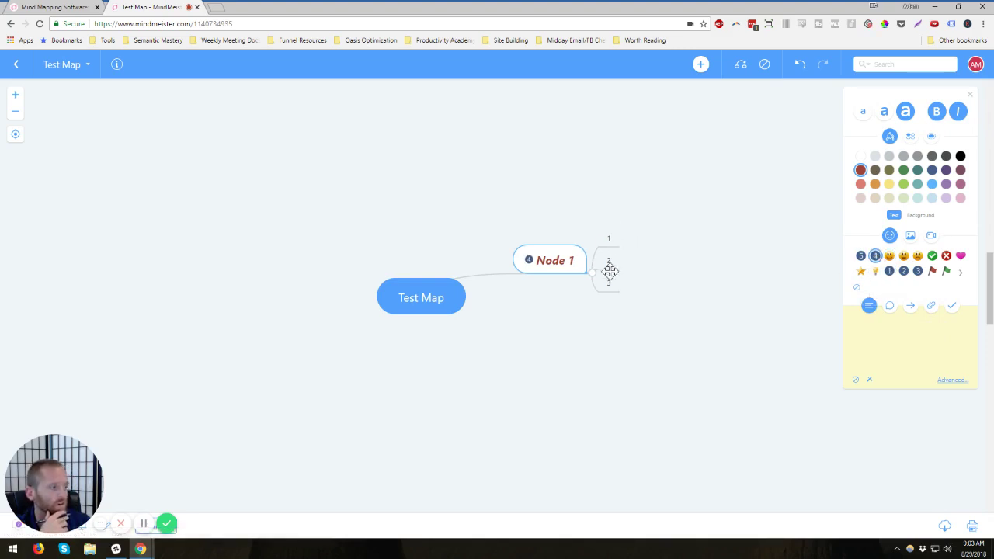
Reorder subtopic 1 between 2 and 3, and move the Node 1 branch farther out to the right of the central topic
{"action": "left_click_drag", "start_coordinate": [610, 239], "coordinate": [605, 268]}
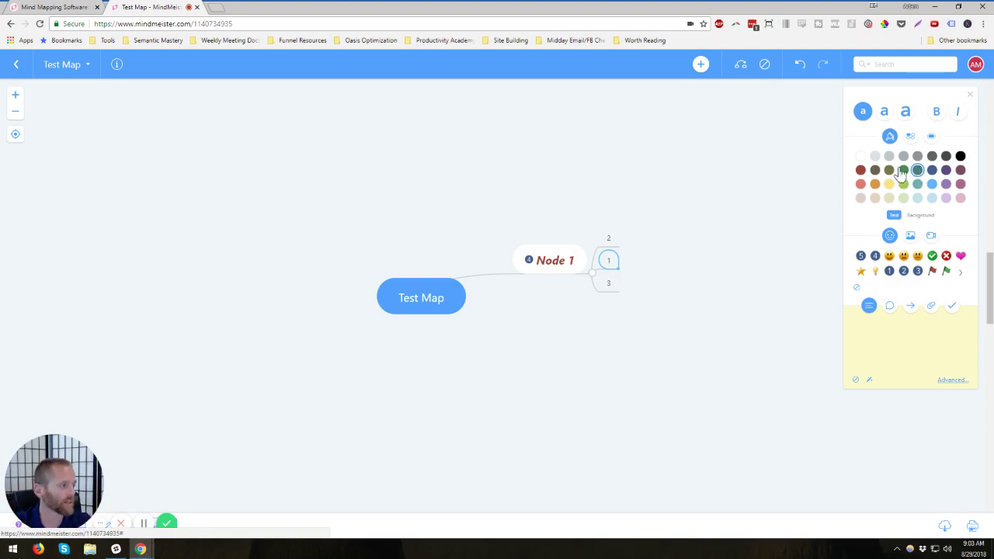
{"action": "left_click_drag", "start_coordinate": [556, 256], "coordinate": [631, 269]}
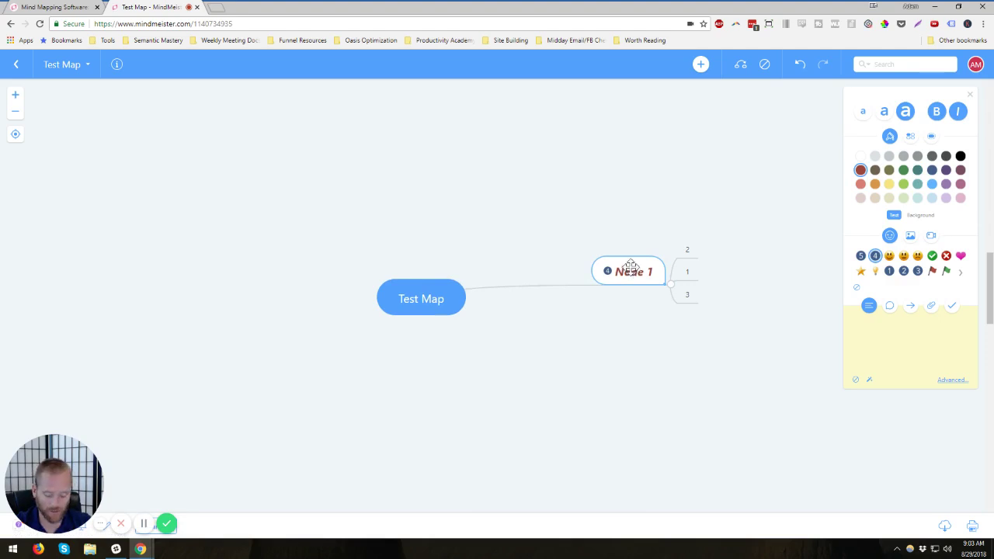
Add a second topic named Node 2 to the central topic with three subtopics named 2, 4 and 5
{"action": "left_click", "coordinate": [436, 284]}
{"action": "key", "text": "Tab"}
{"action": "type", "text": "Node 2"}
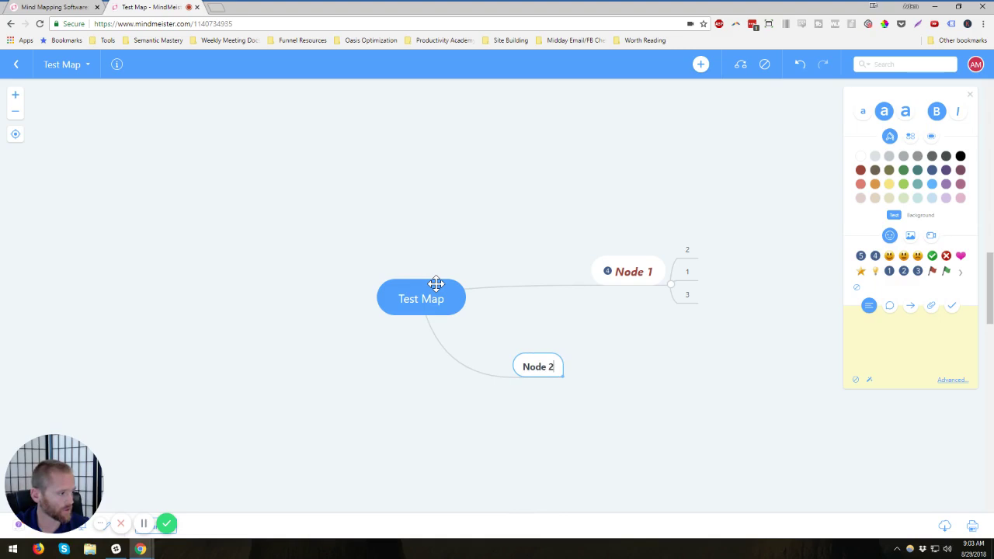
{"action": "key", "text": "Tab"}
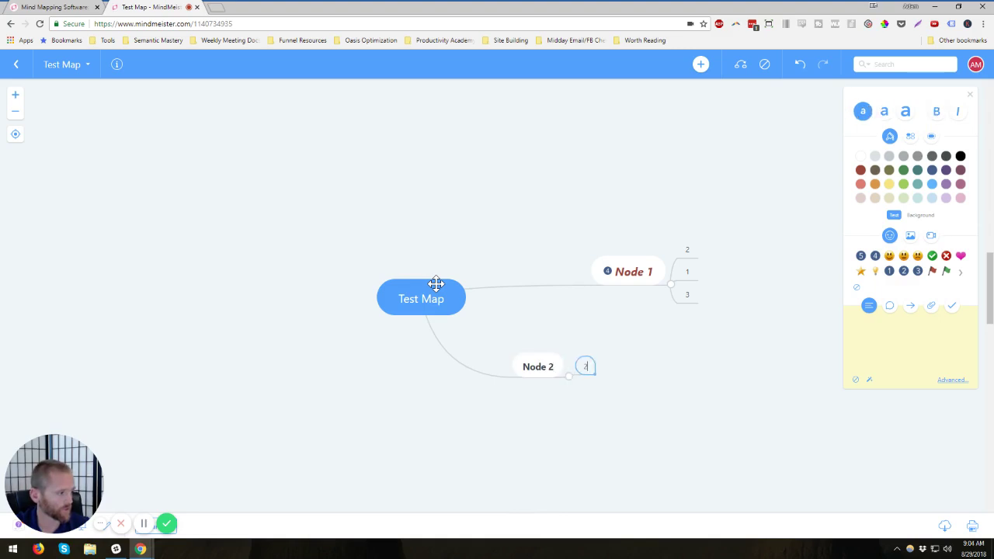
{"action": "type", "text": "2"}
{"action": "key", "text": "Return"}
{"action": "type", "text": "4"}
{"action": "key", "text": "Return"}
{"action": "type", "text": "5"}
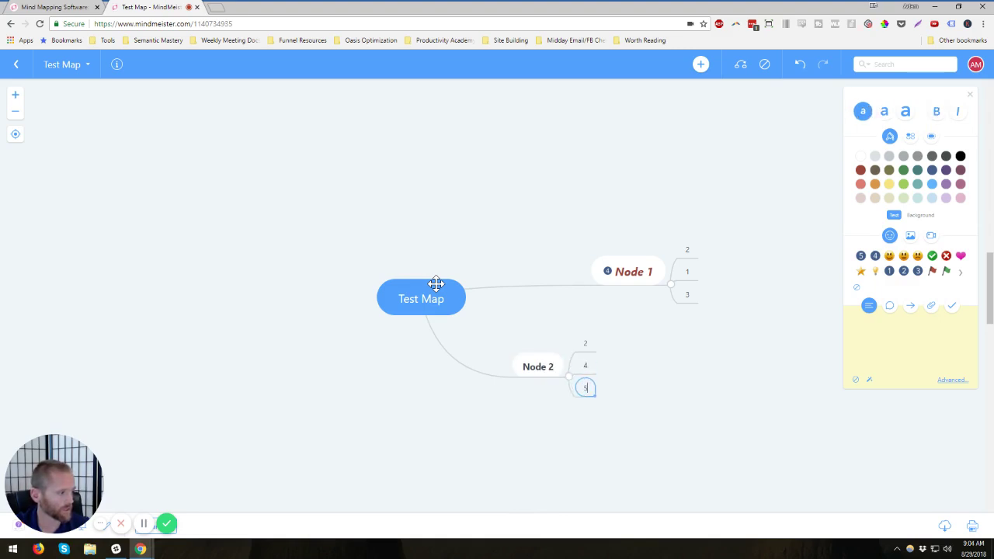
{"action": "left_click", "coordinate": [434, 281]}
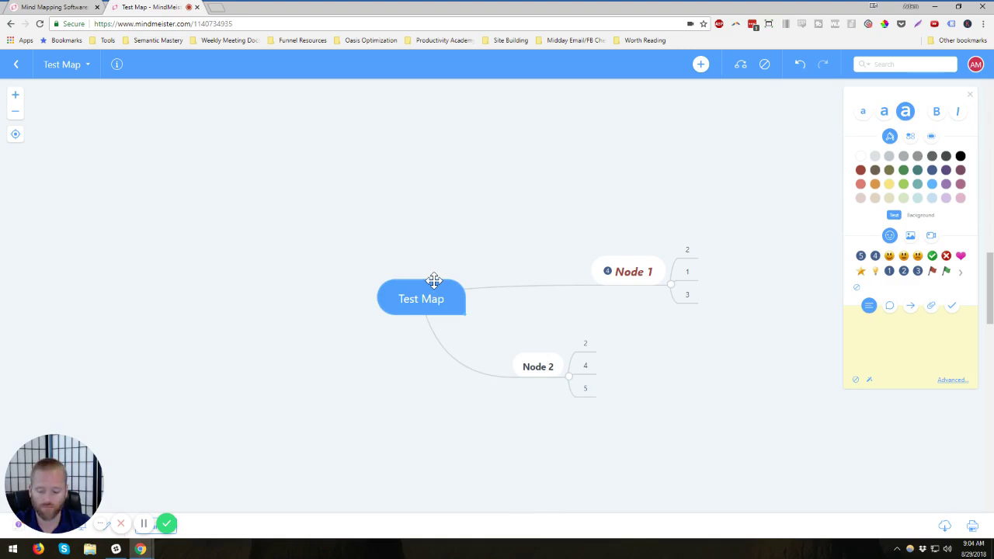
Add a topic named Test Node to the central topic and give it two subtopics, both named Stuff
{"action": "key", "text": "Tab"}
{"action": "type", "text": "Test Nod"}
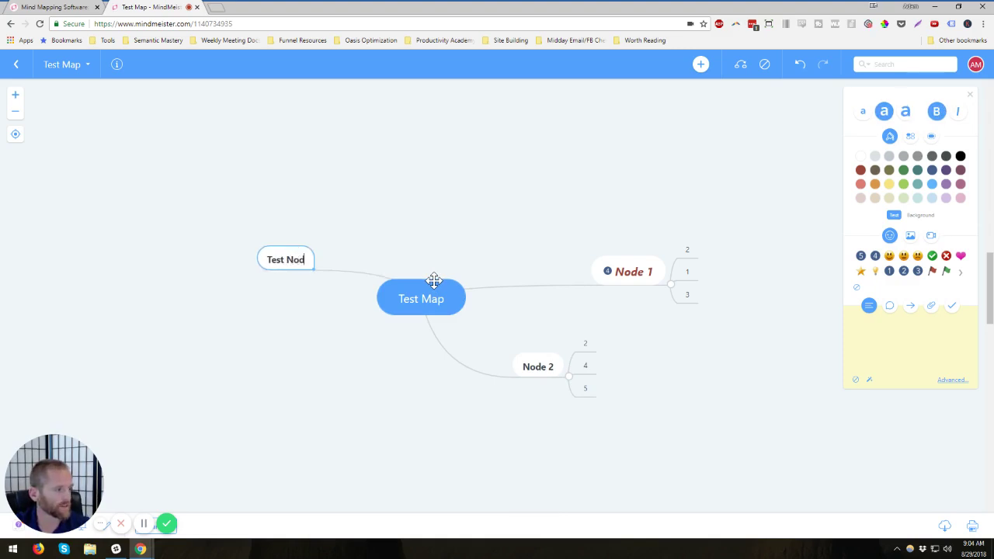
{"action": "type", "text": "e"}
{"action": "key", "text": "Tab"}
{"action": "type", "text": "Stu"}
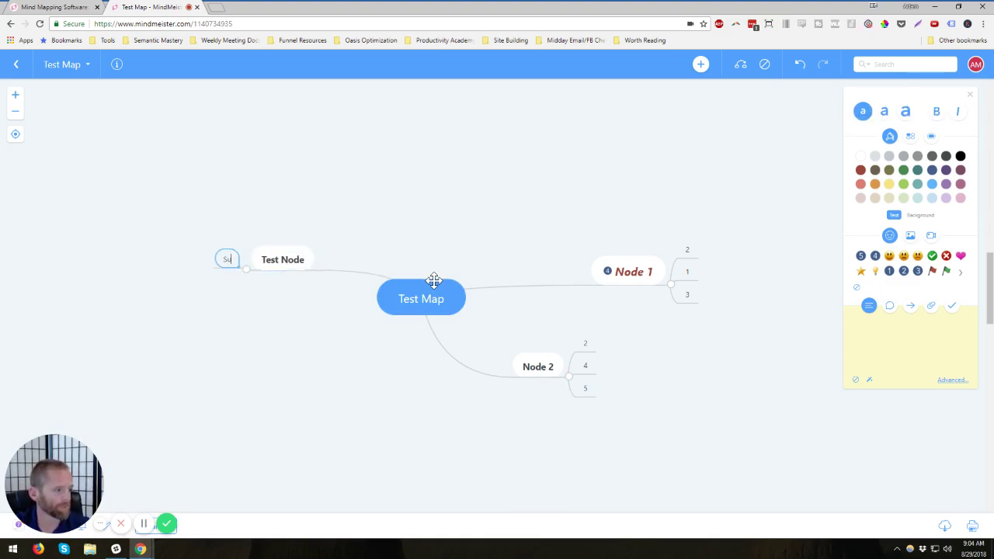
{"action": "type", "text": "ff"}
{"action": "key", "text": "Return"}
{"action": "type", "text": "Stuff"}
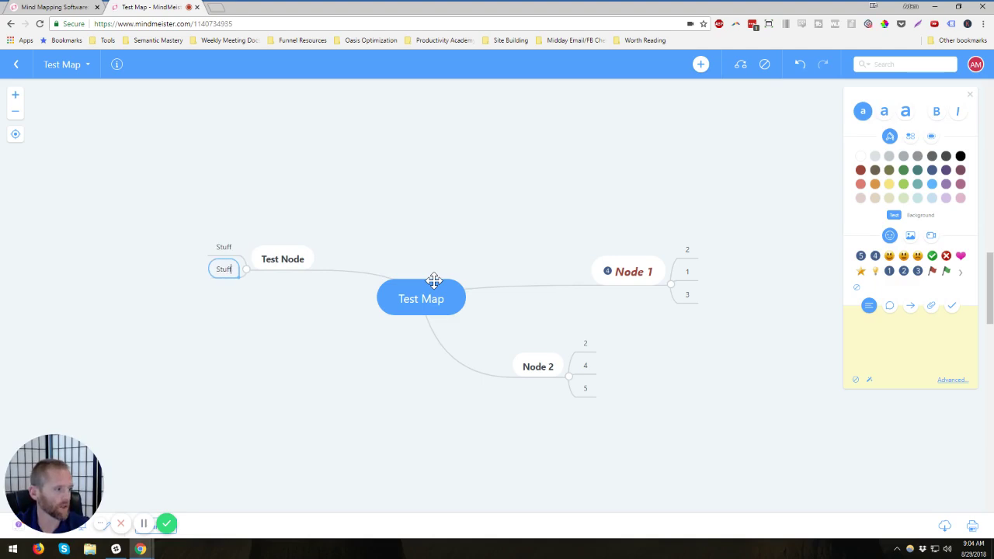
{"action": "key", "text": "Return"}
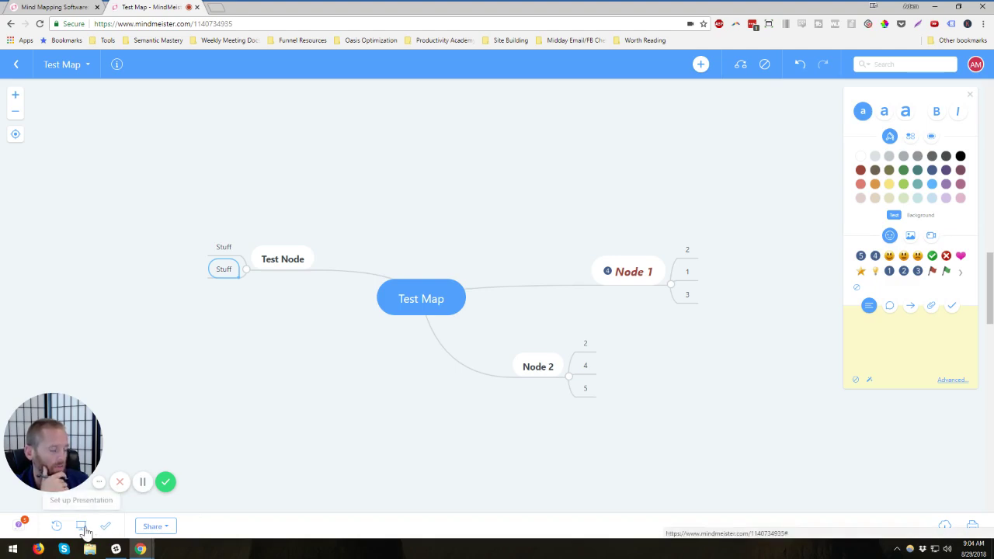
Set up a presentation for the map and auto-create its slides from the topics
{"action": "left_click", "coordinate": [81, 528]}
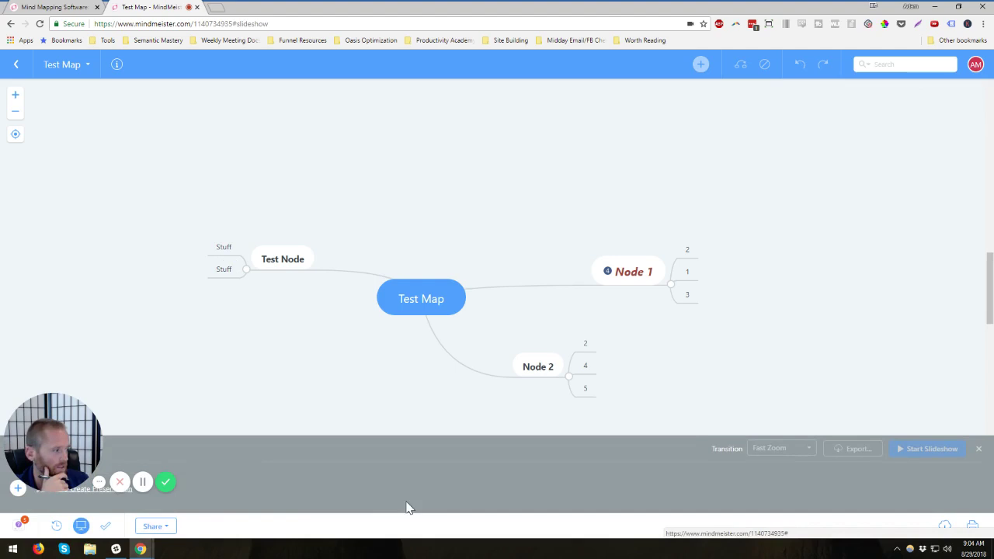
{"action": "left_click_drag", "start_coordinate": [61, 429], "coordinate": [78, 347]}
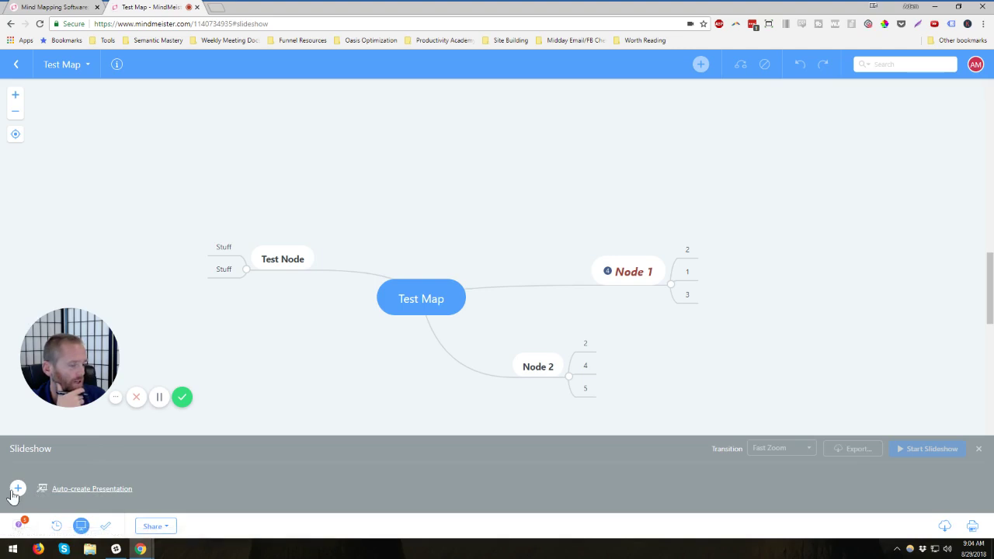
{"action": "left_click", "coordinate": [104, 488]}
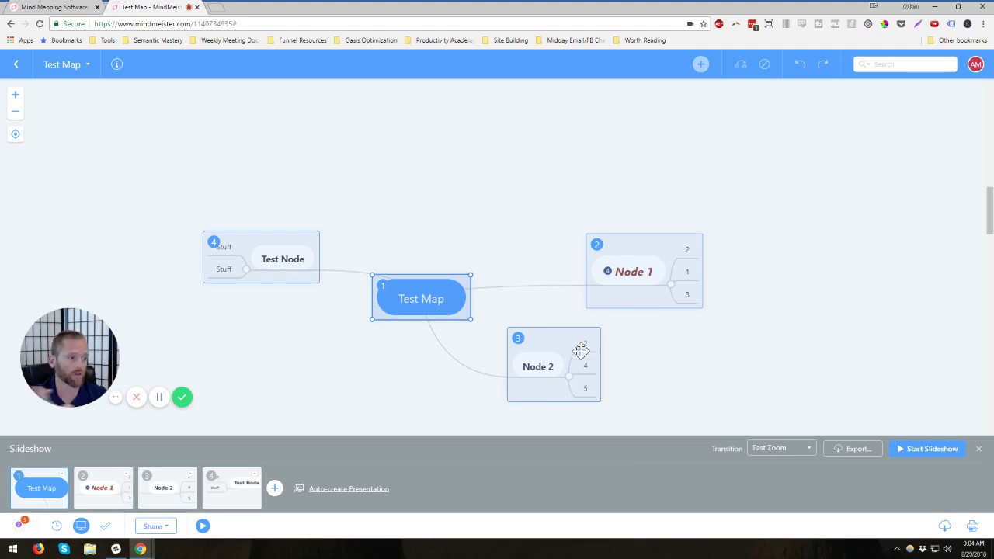
Play the slideshow from the Test Map slide through to the last slide, and stop it
{"action": "left_click", "coordinate": [931, 449]}
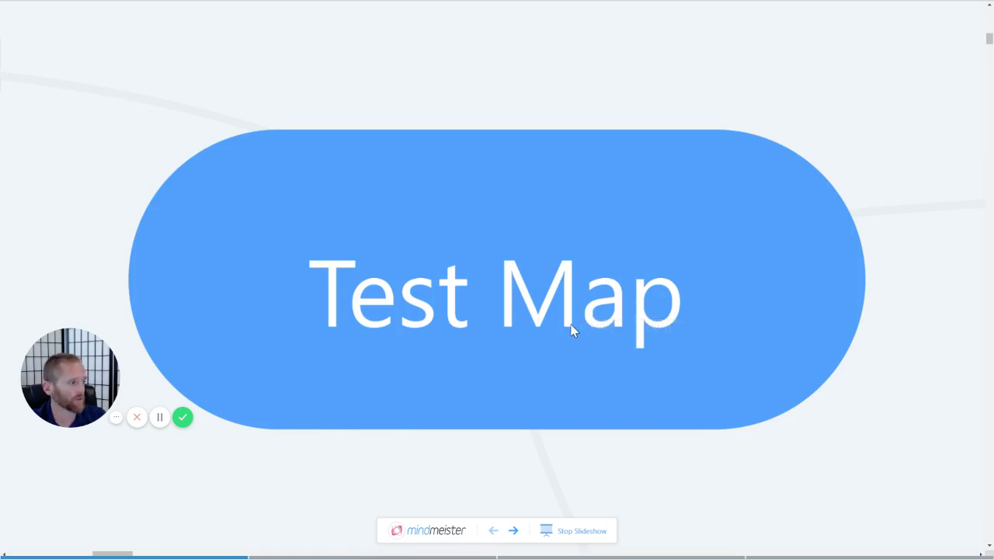
{"action": "left_click", "coordinate": [514, 532]}
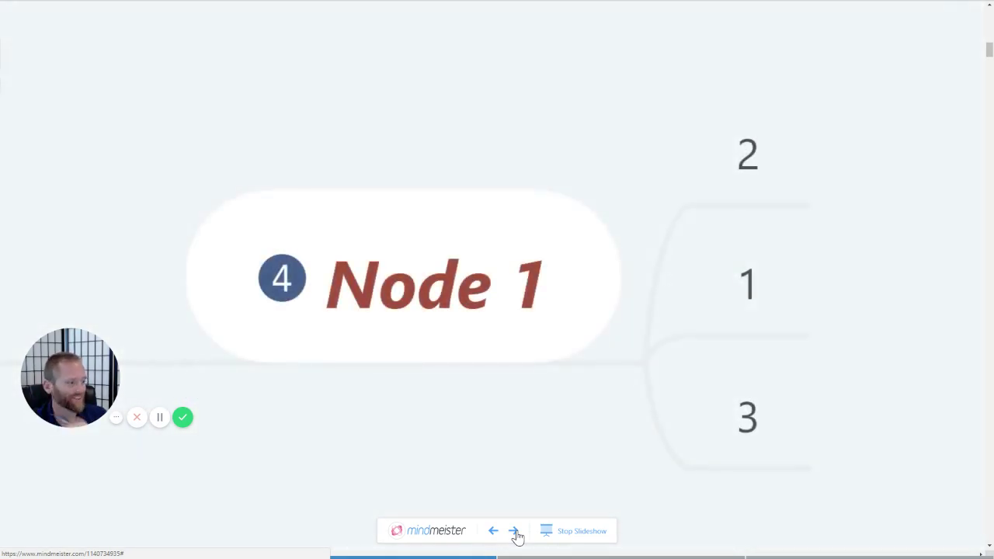
{"action": "left_click", "coordinate": [514, 532]}
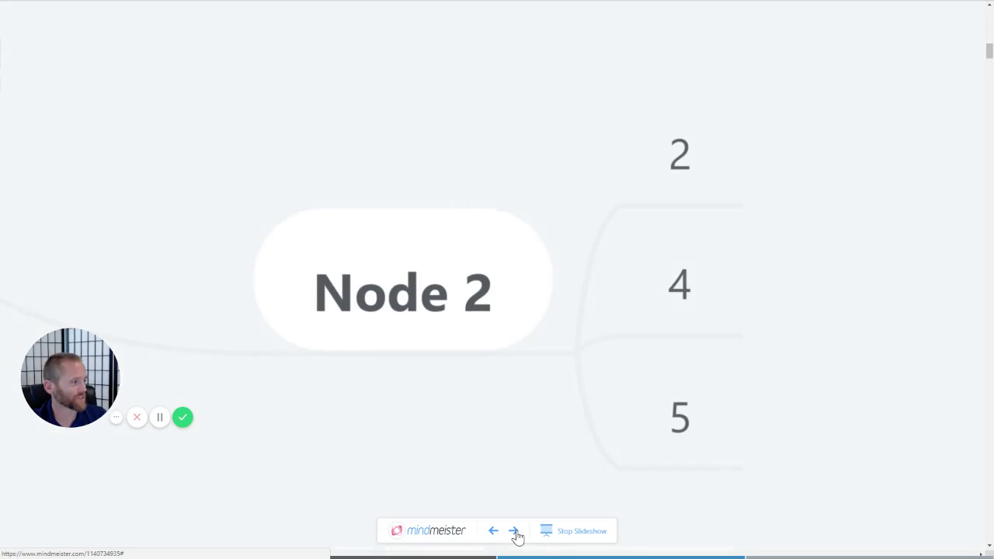
{"action": "left_click", "coordinate": [515, 532]}
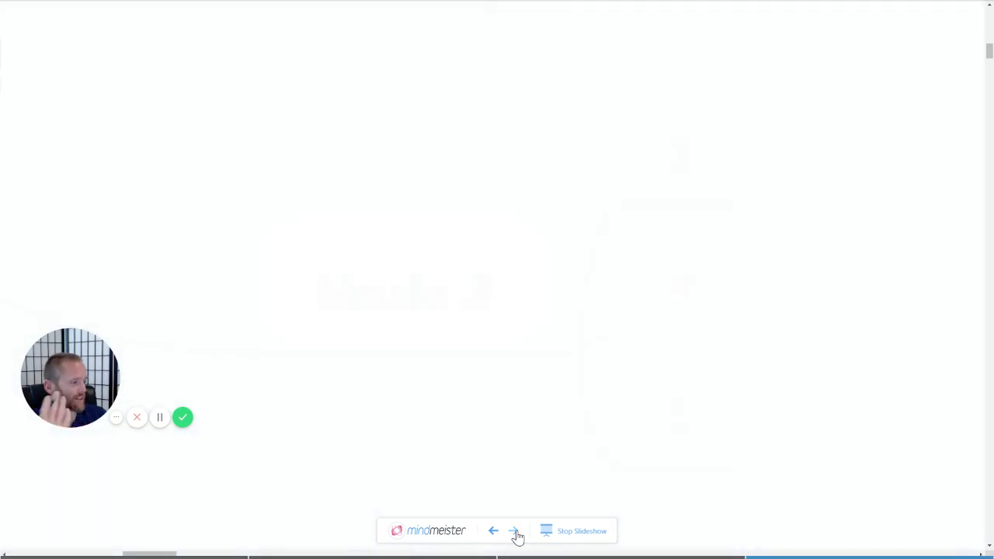
{"action": "left_click", "coordinate": [565, 533]}
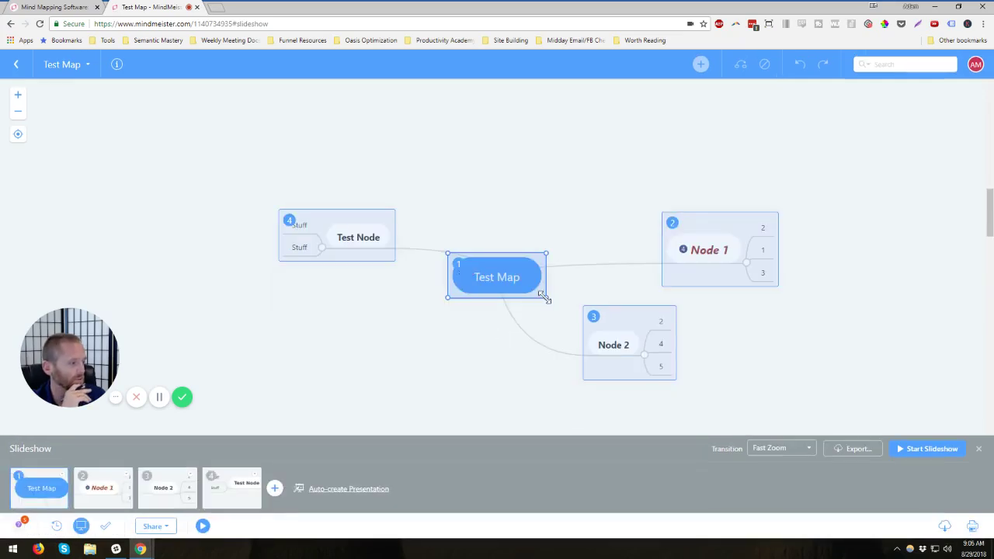
Slightly enlarge the slide frames around the Test Map central topic and the Node 1 branch
{"action": "mouse_move", "coordinate": [546, 296]}
{"action": "left_mouse_down"}
{"action": "mouse_move", "coordinate": [582, 325]}
{"action": "mouse_move", "coordinate": [550, 301]}
{"action": "left_mouse_up"}
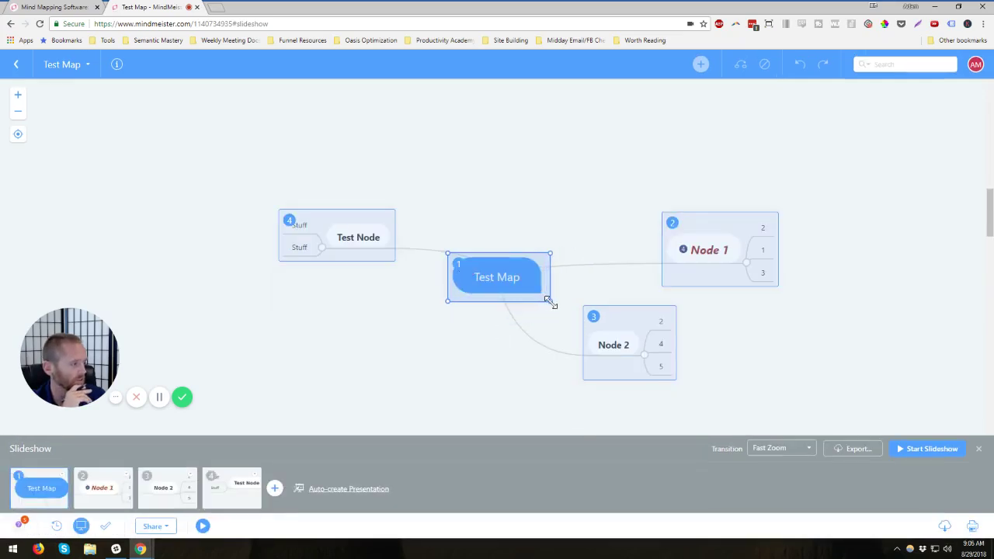
{"action": "left_click", "coordinate": [697, 218]}
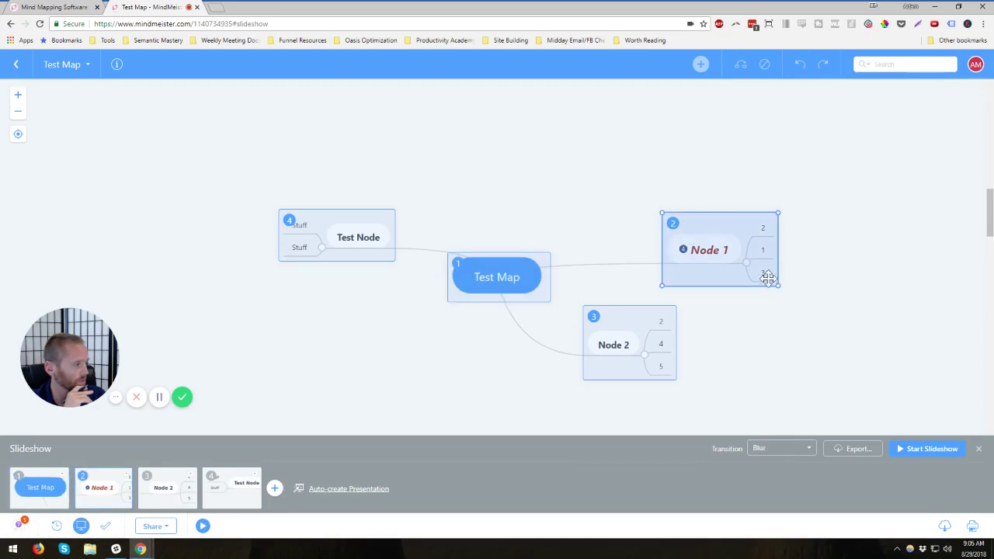
{"action": "mouse_move", "coordinate": [777, 285]}
{"action": "left_mouse_down"}
{"action": "mouse_move", "coordinate": [745, 284]}
{"action": "mouse_move", "coordinate": [787, 293]}
{"action": "left_mouse_up"}
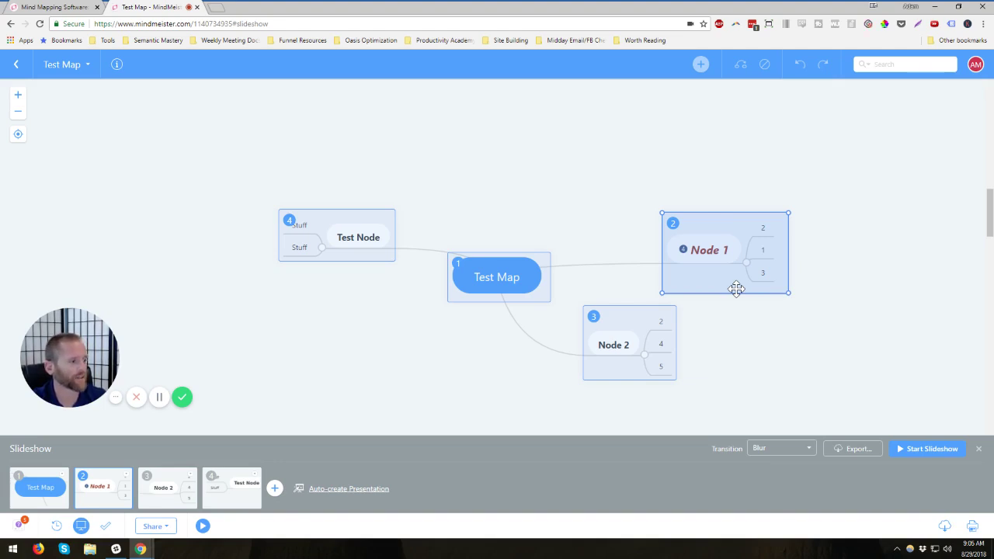
Add a fifth slide after the Test Node slide and enlarge its frame to enclose the whole mind map
{"action": "left_click", "coordinate": [215, 480]}
{"action": "left_click", "coordinate": [155, 487]}
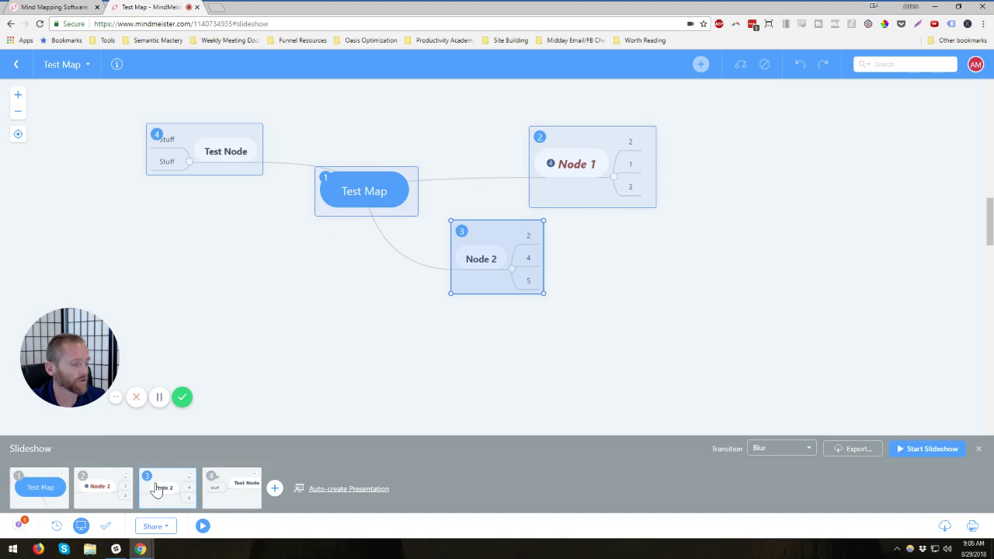
{"action": "left_click", "coordinate": [214, 488]}
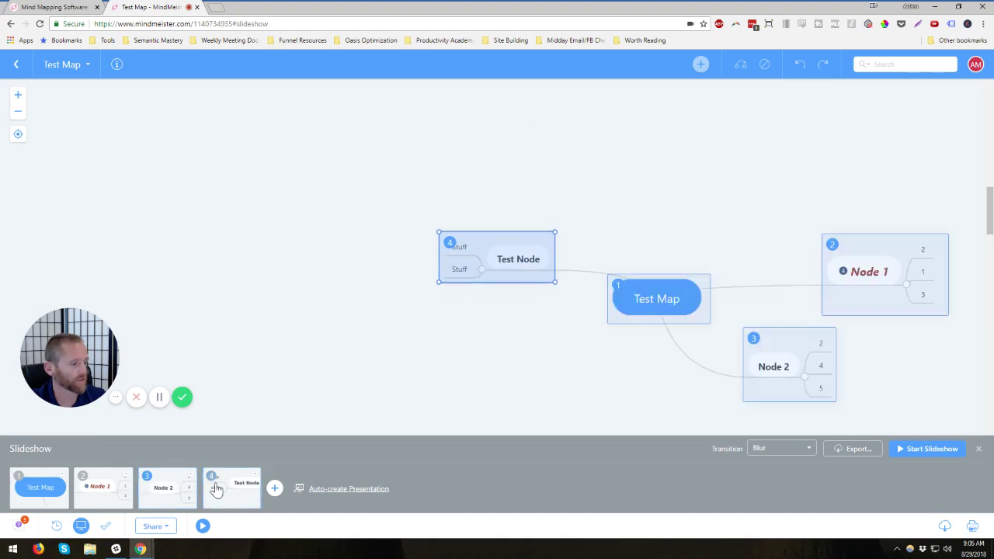
{"action": "left_click", "coordinate": [274, 491]}
{"action": "left_click_drag", "start_coordinate": [419, 205], "coordinate": [328, 119]}
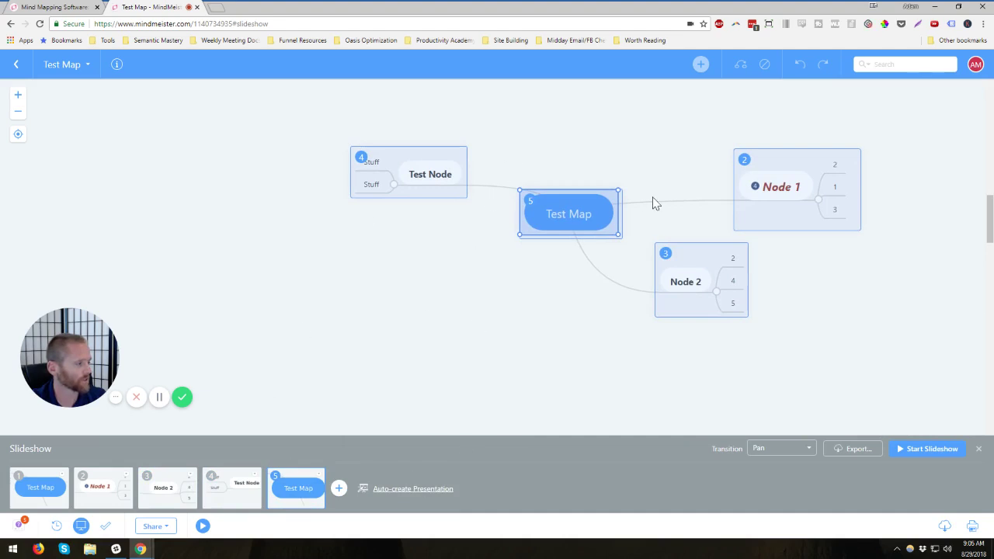
{"action": "left_click_drag", "start_coordinate": [519, 206], "coordinate": [342, 129]}
{"action": "left_click_drag", "start_coordinate": [431, 160], "coordinate": [917, 355]}
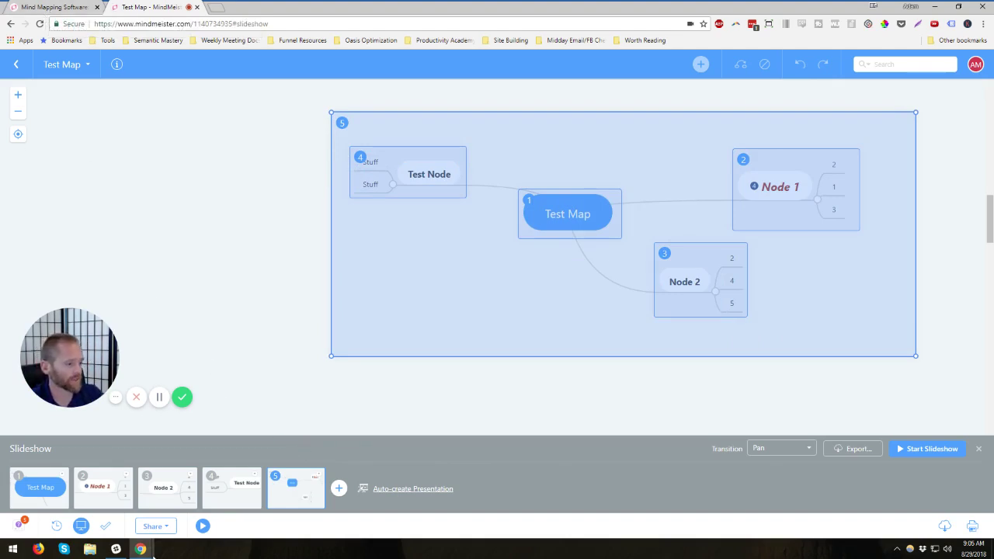
{"action": "mouse_move", "coordinate": [152, 550]}
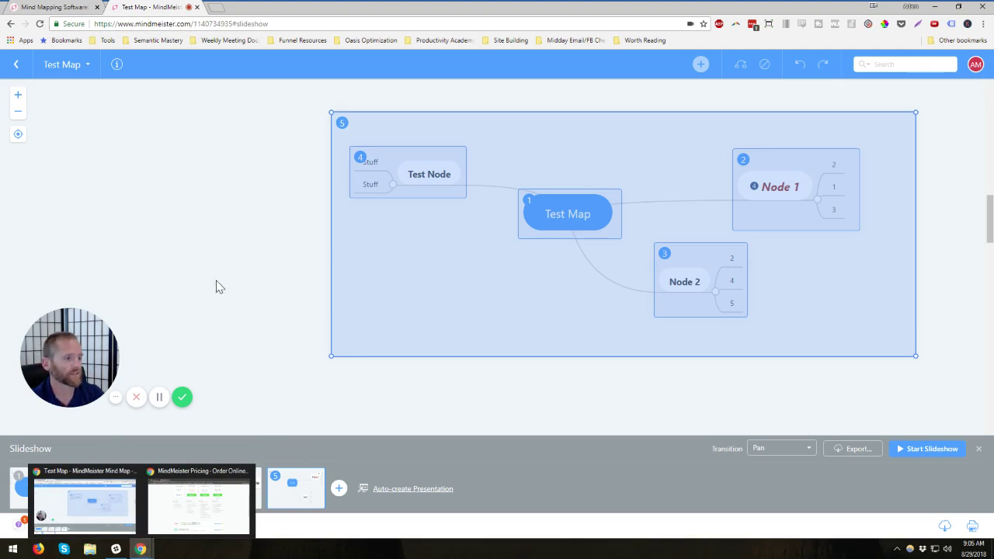
{"action": "left_click_drag", "start_coordinate": [83, 343], "coordinate": [85, 365]}
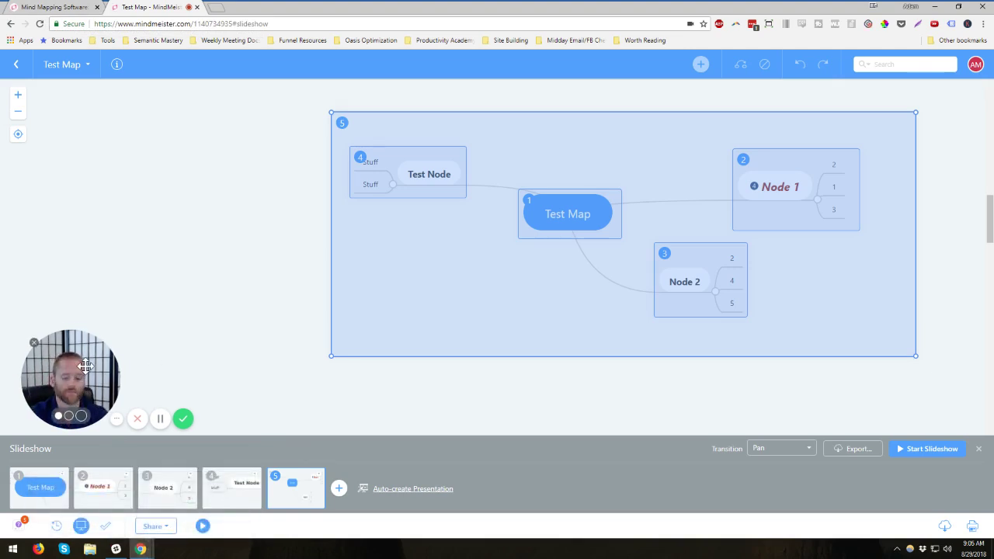